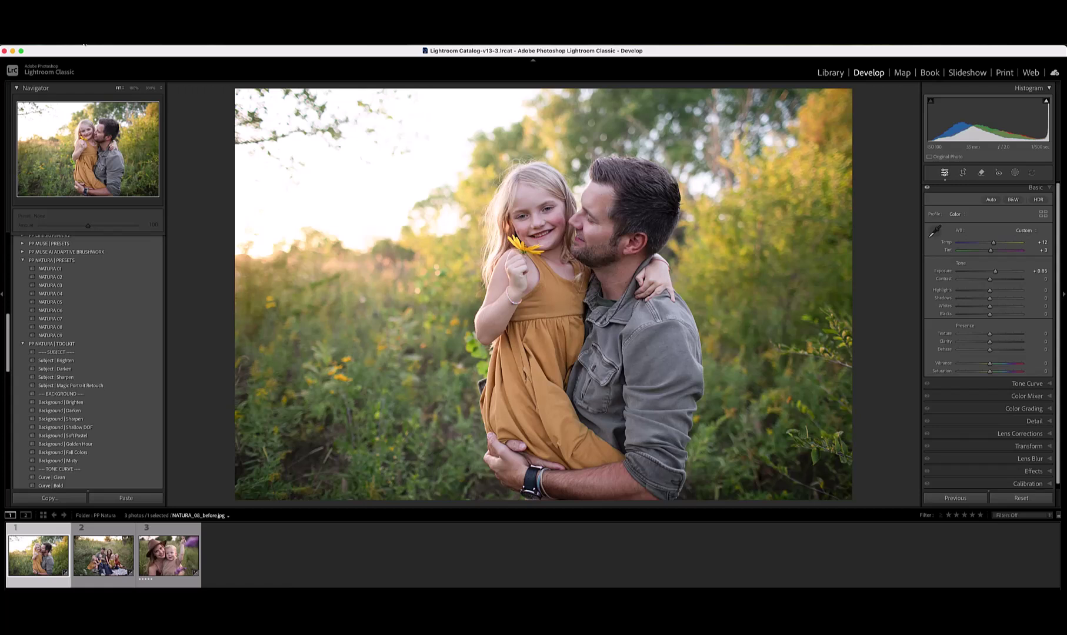
Import PP NATURA.zip from Downloads as develop profiles and presets in Lightroom Classic
left_click(84, 44)
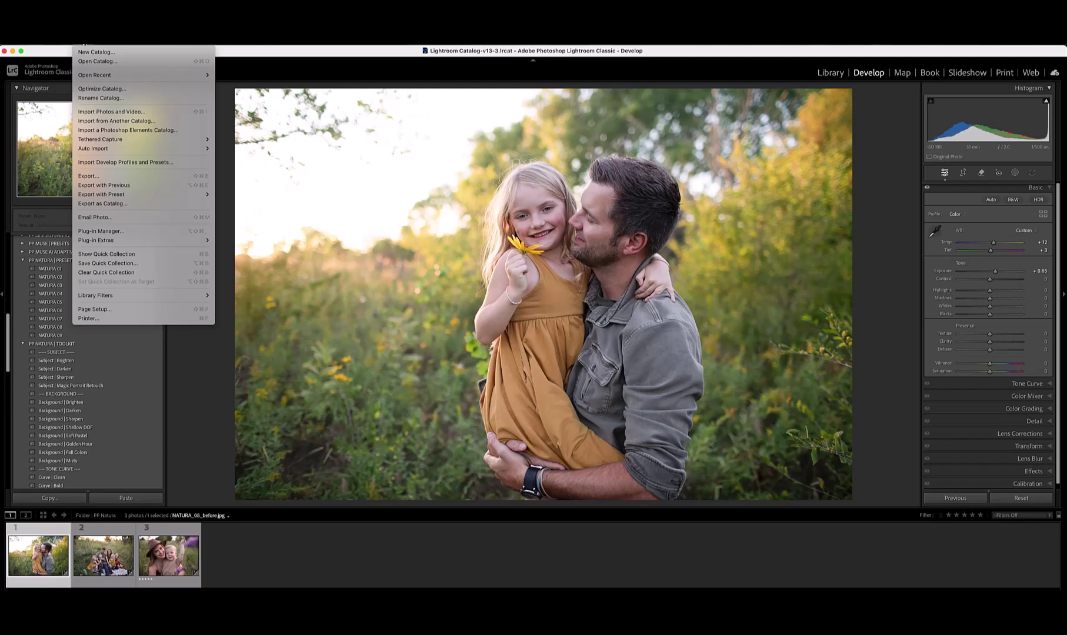
left_click(125, 163)
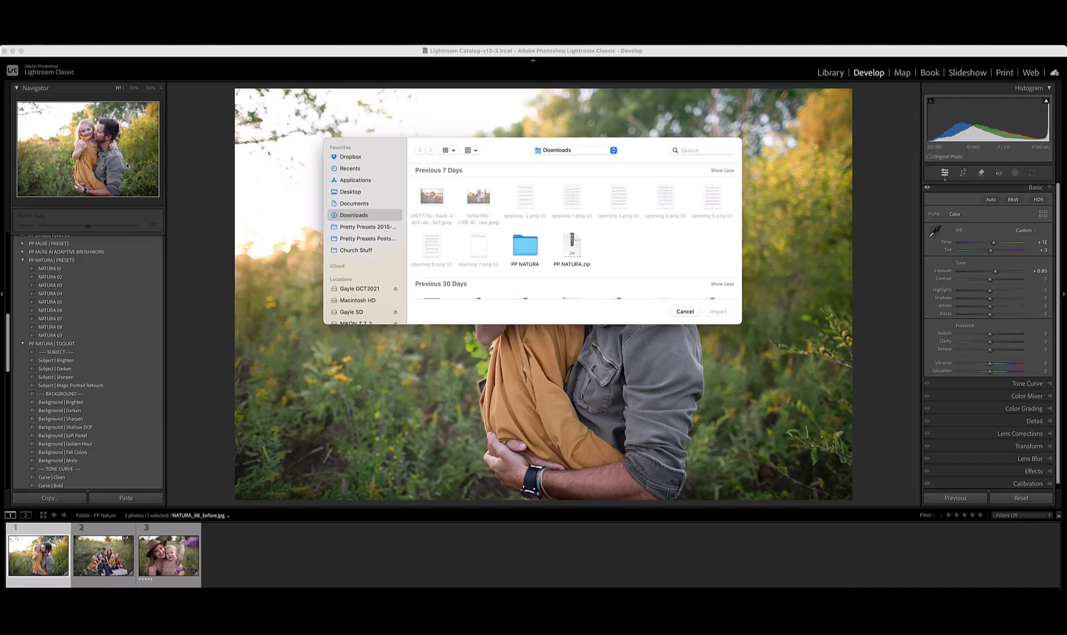
left_click(573, 249)
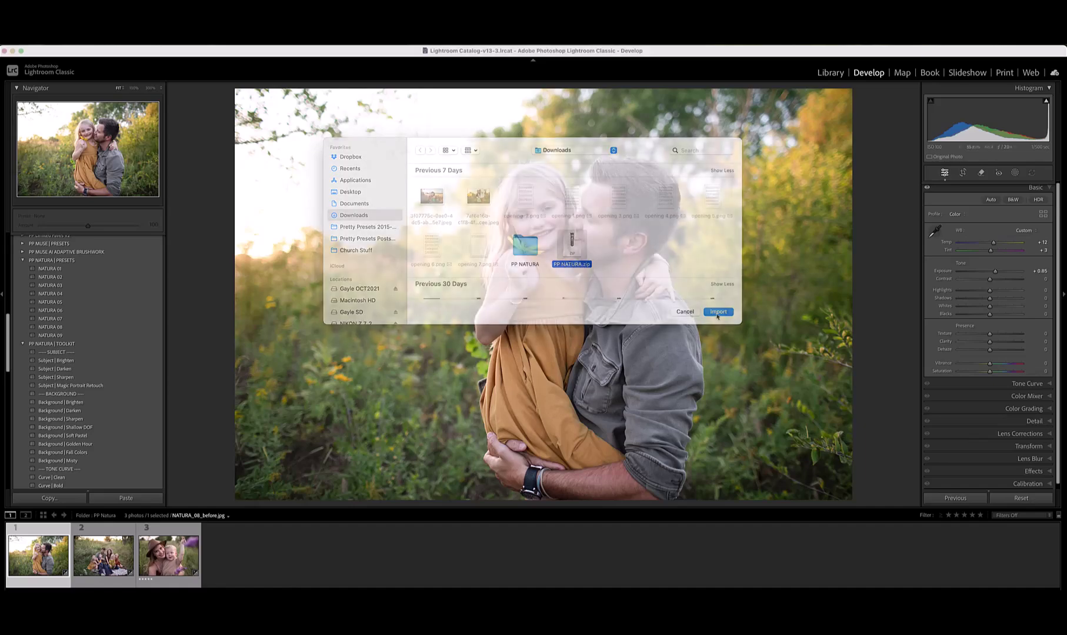
left_click(79, 45)
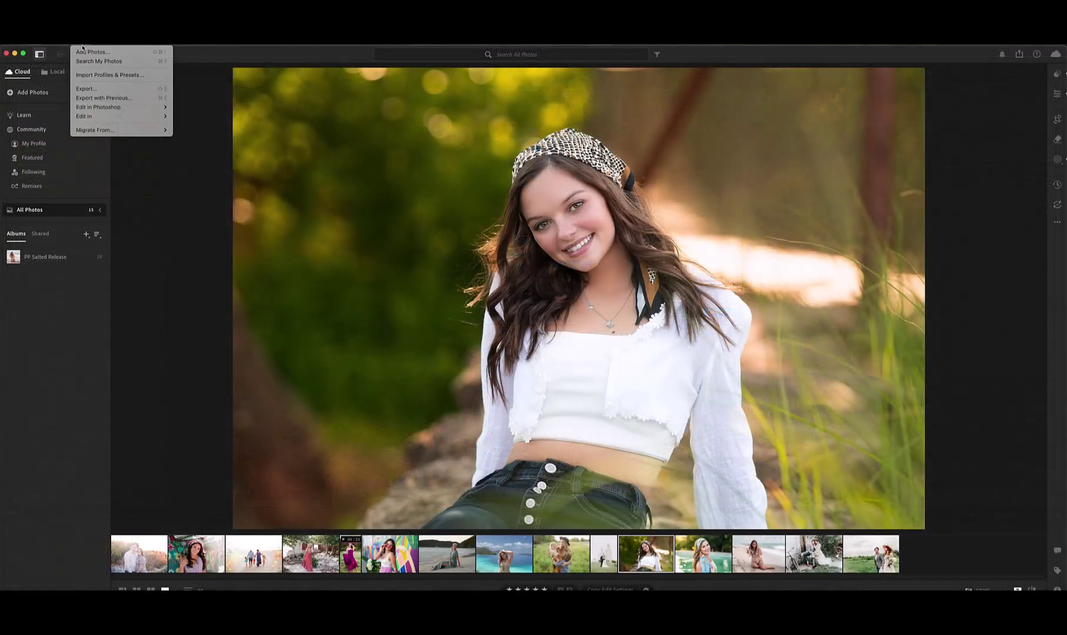
Import PP NATURA.zip into the Lightroom app's profiles and presets
left_click(109, 75)
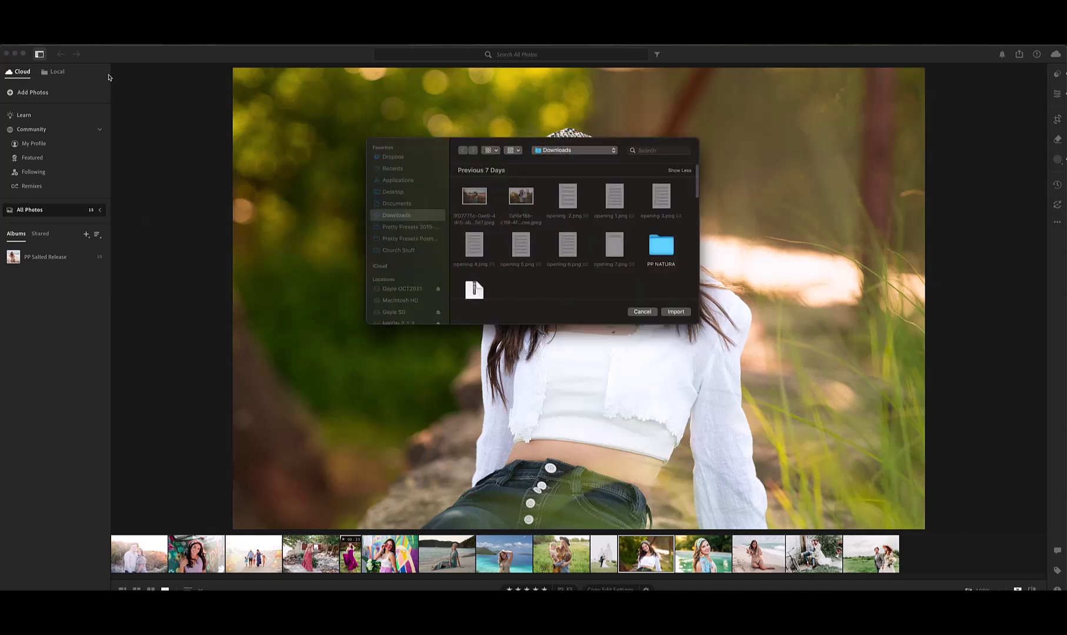
scroll(532, 222, "down", 5)
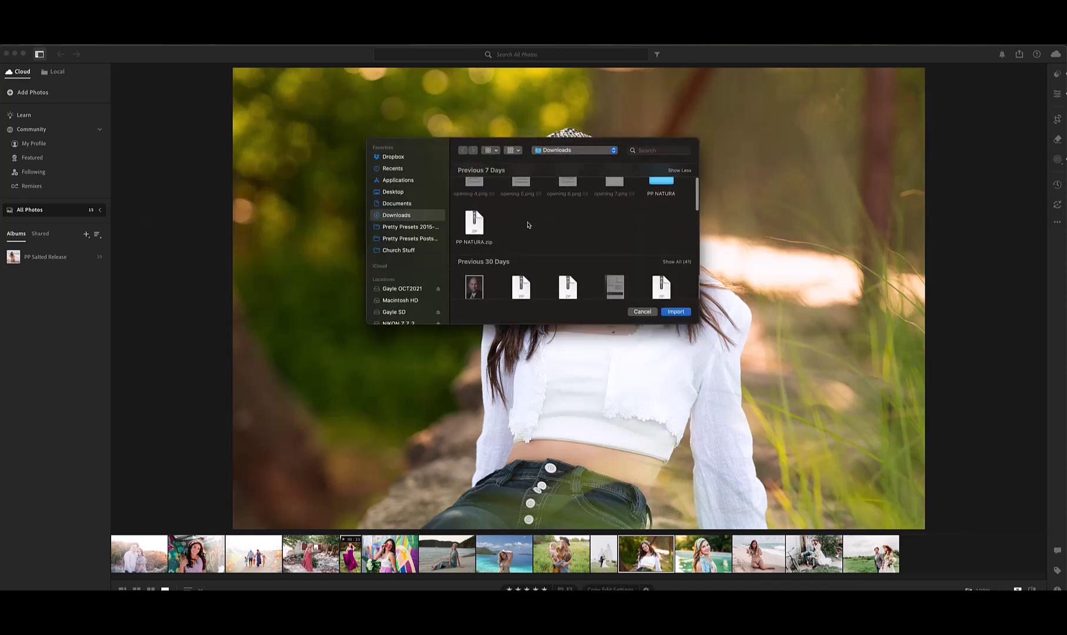
left_click(474, 221)
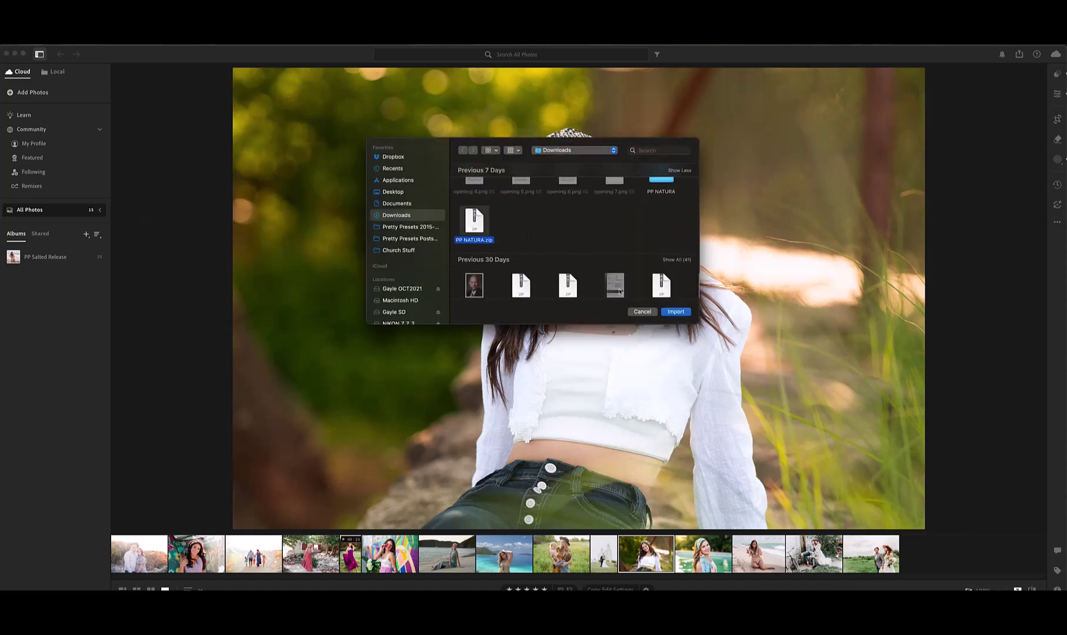
left_click(650, 312)
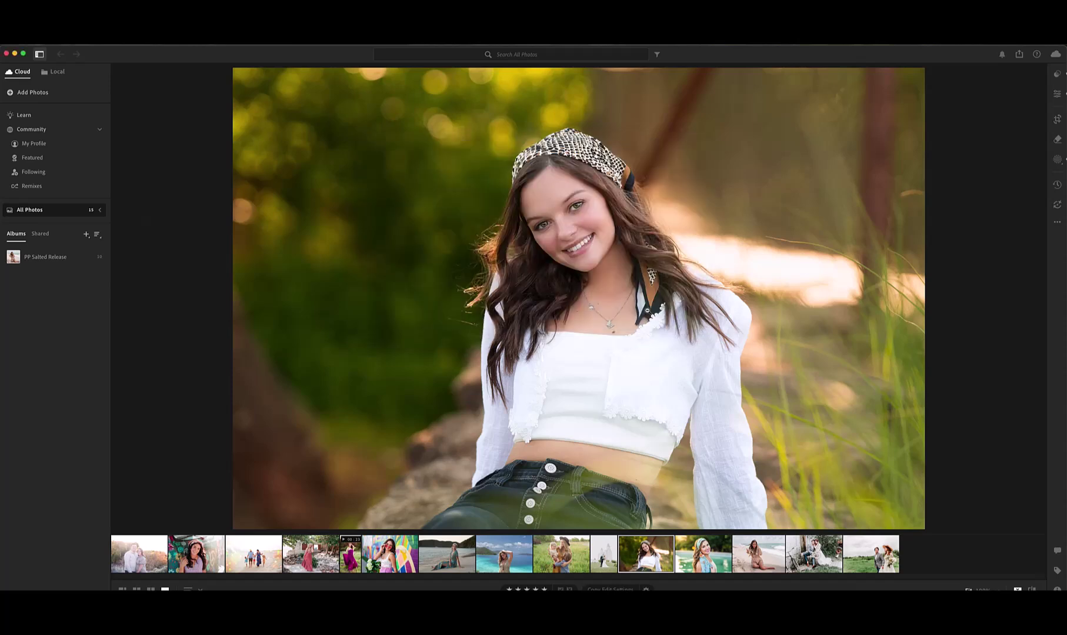
Check the installed Natura presets, then expand PP Natura Profiles in the profile browser
left_click(1057, 75)
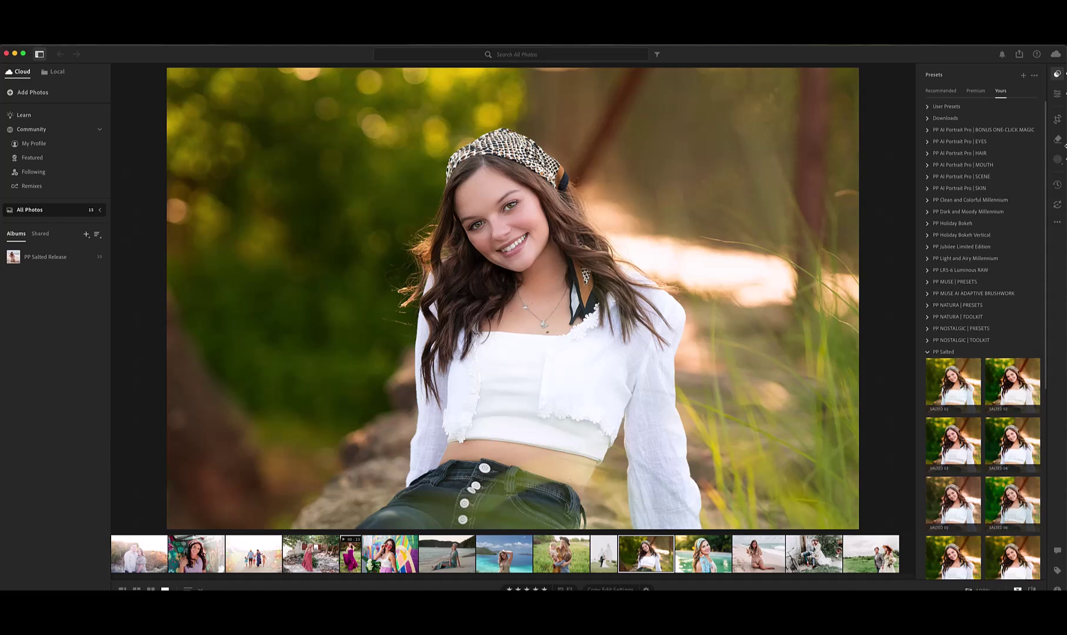
left_click(1058, 96)
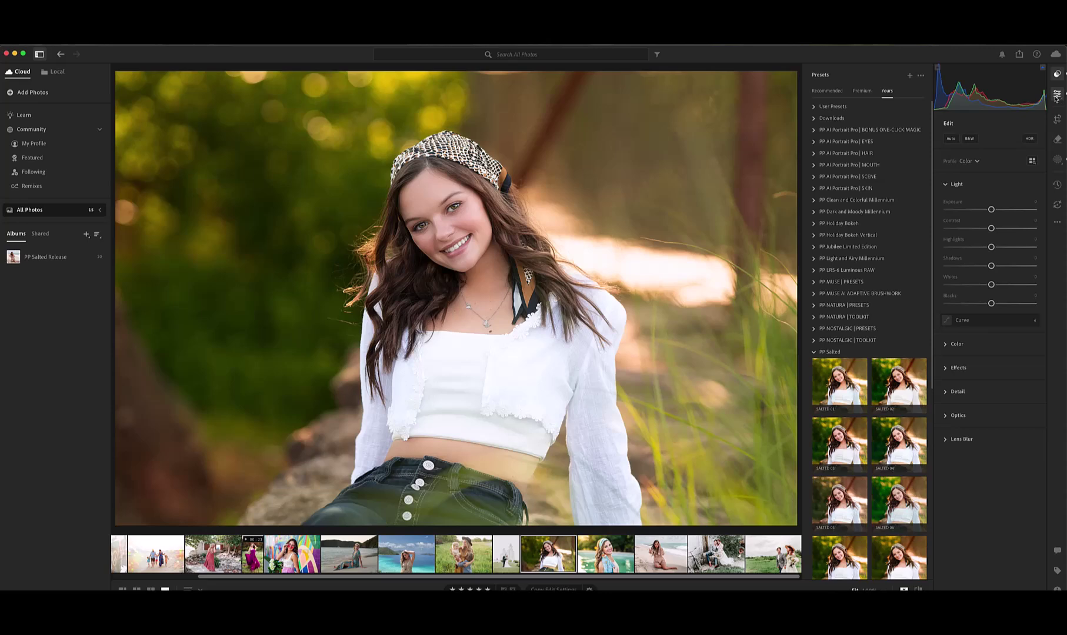
left_click(1056, 97)
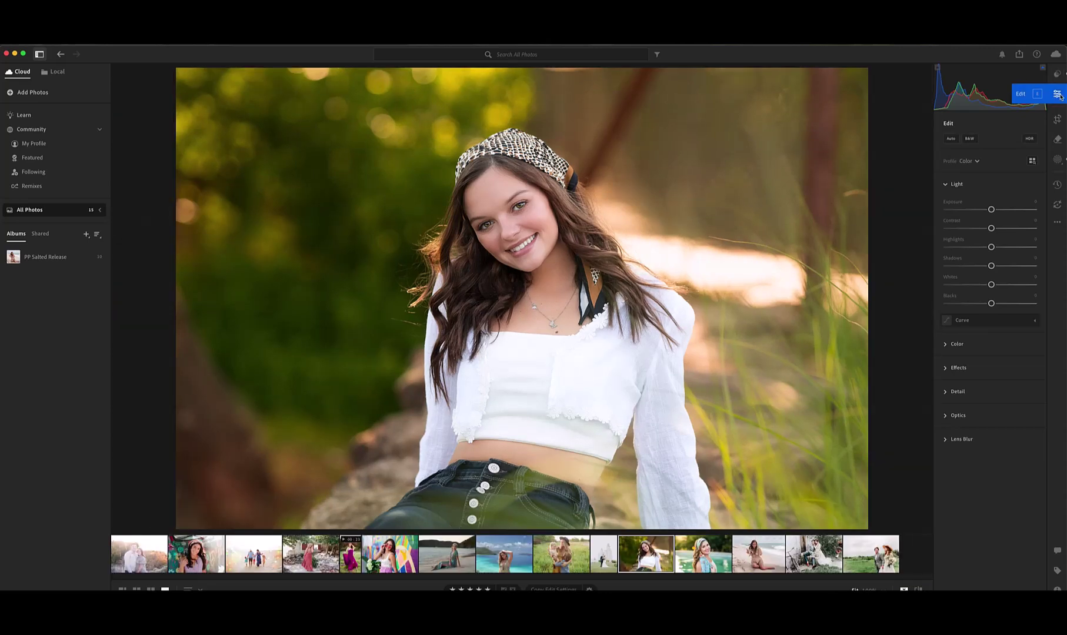
left_click(1033, 162)
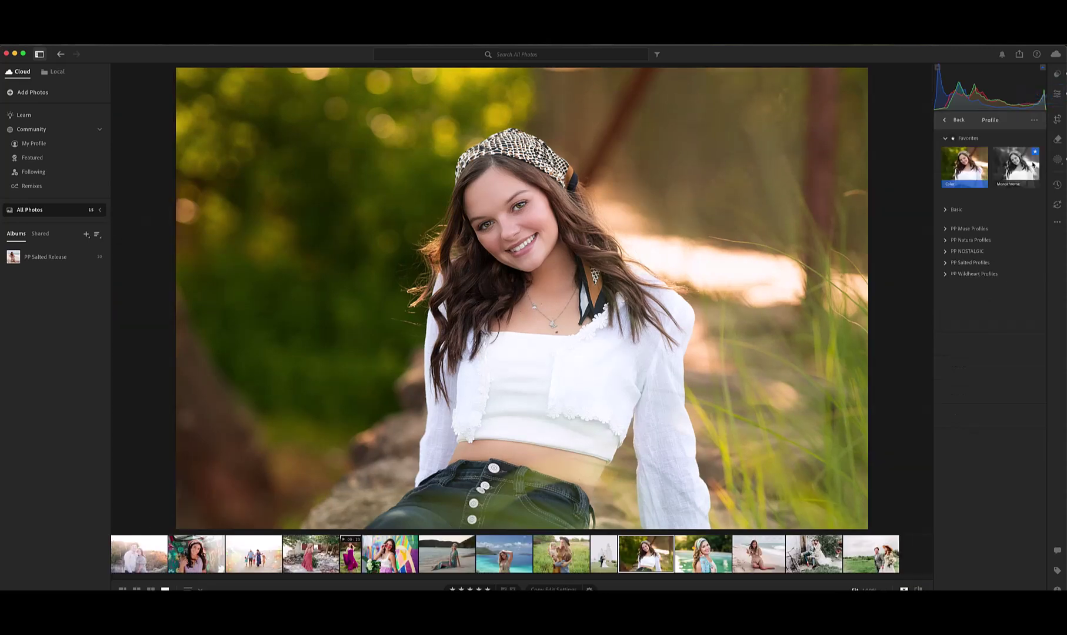
left_click(970, 241)
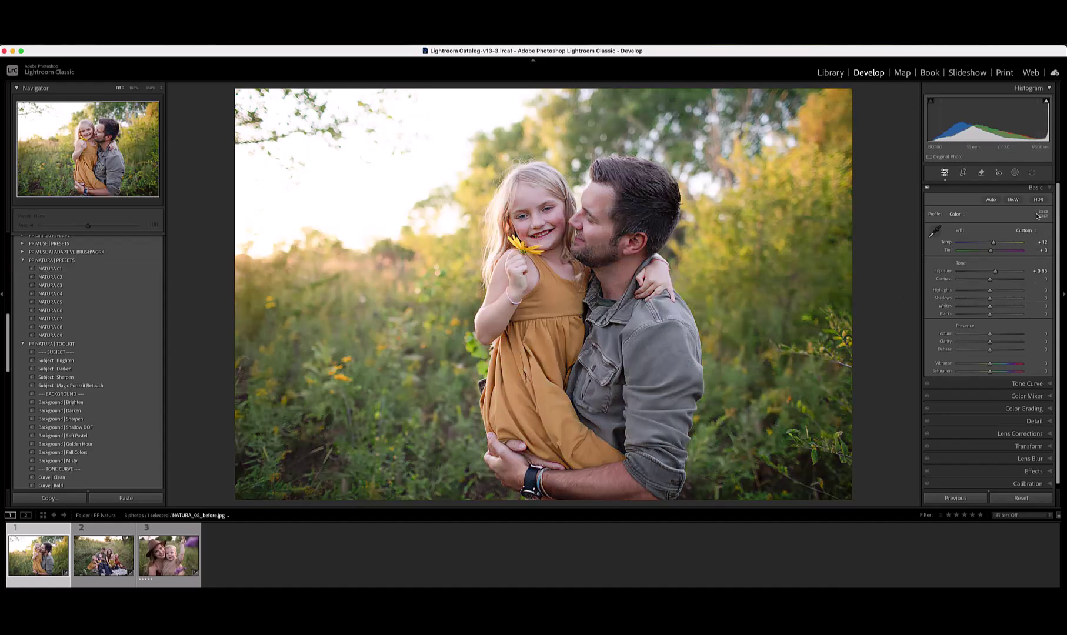
Apply NATURA 08 to the father-and-daughter photo and lower its Amount to about 90
scroll(53, 254, "down", 1)
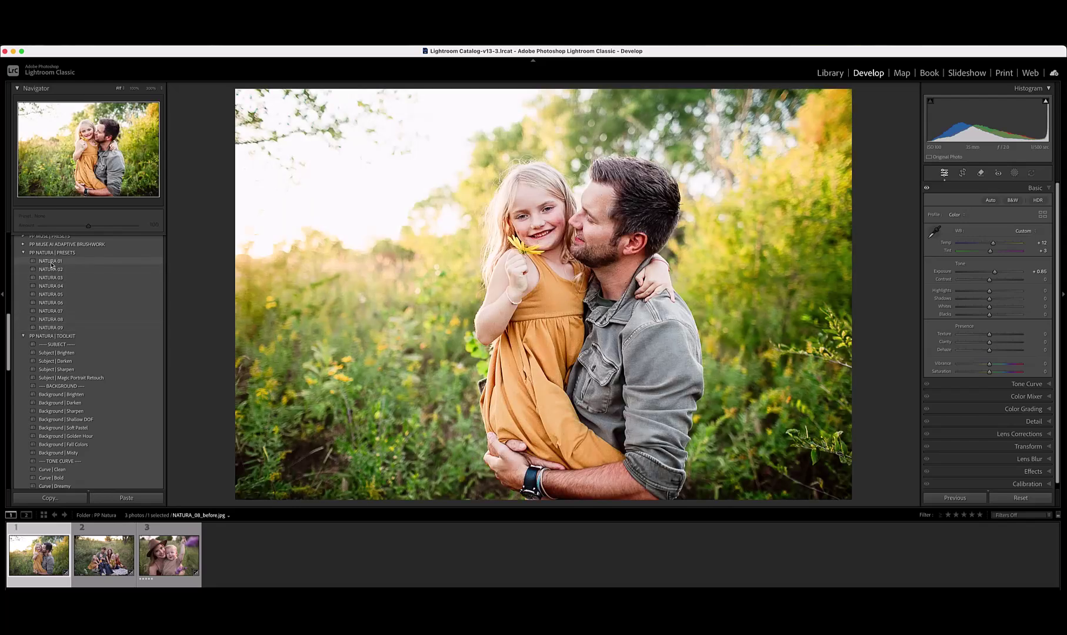
left_click(59, 321)
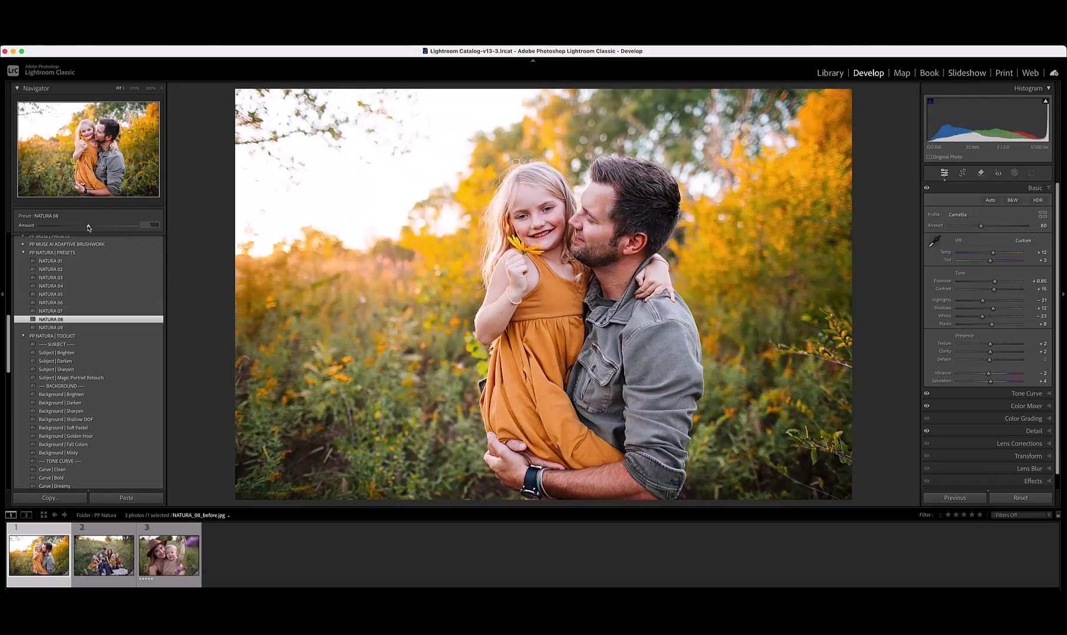
left_click_drag(88, 228, 83, 228)
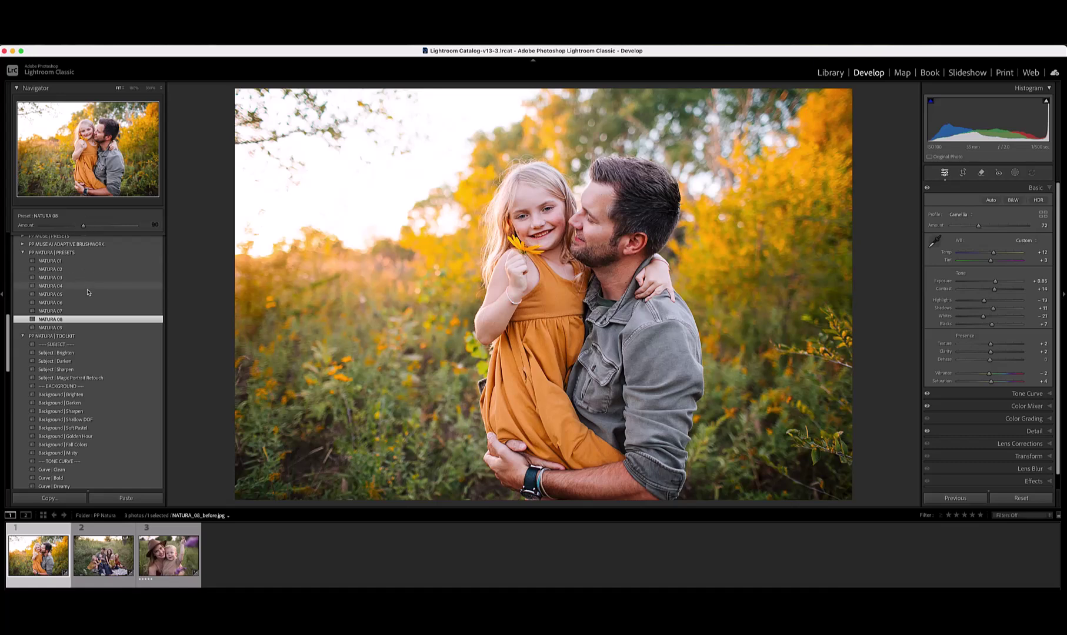
scroll(82, 347, "down", 3)
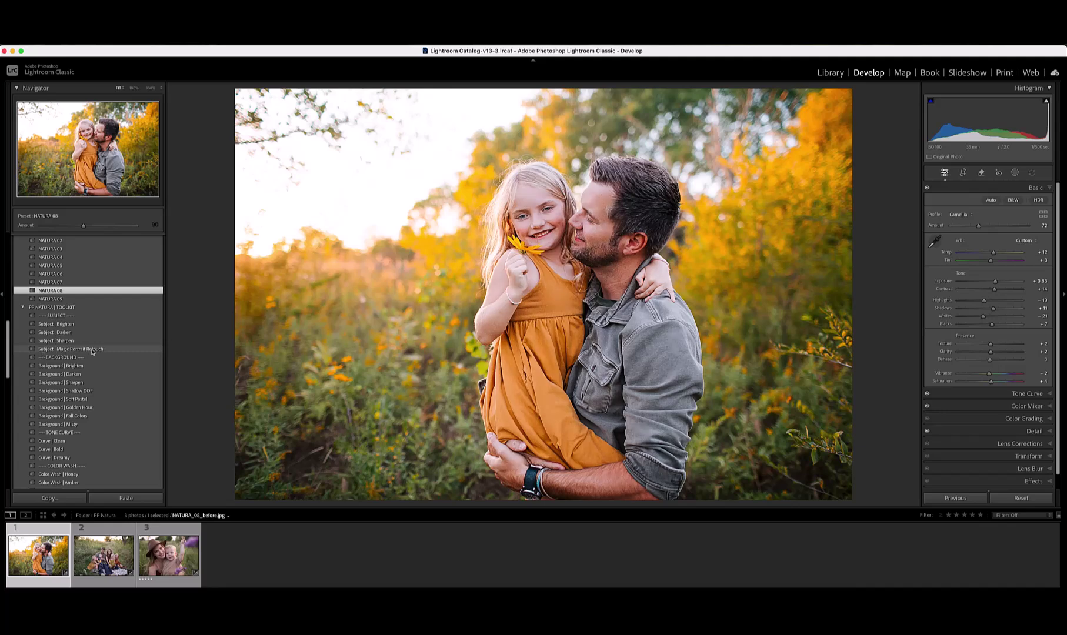
Add Subject | Magic Portrait Retouch and soften its Amount to about 90
left_click(92, 349)
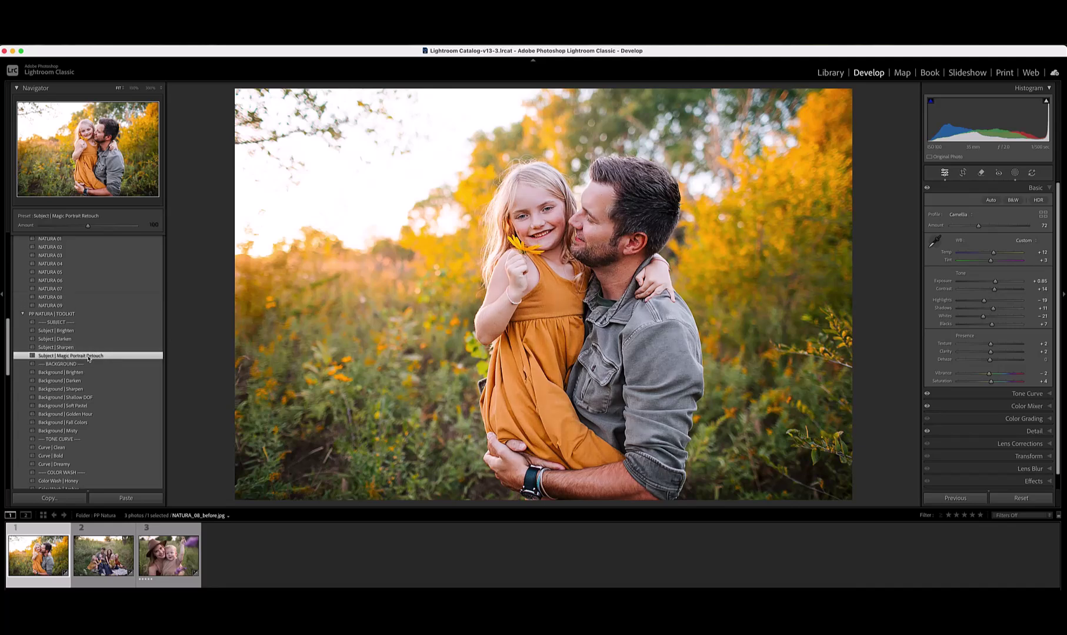
left_click(1015, 173)
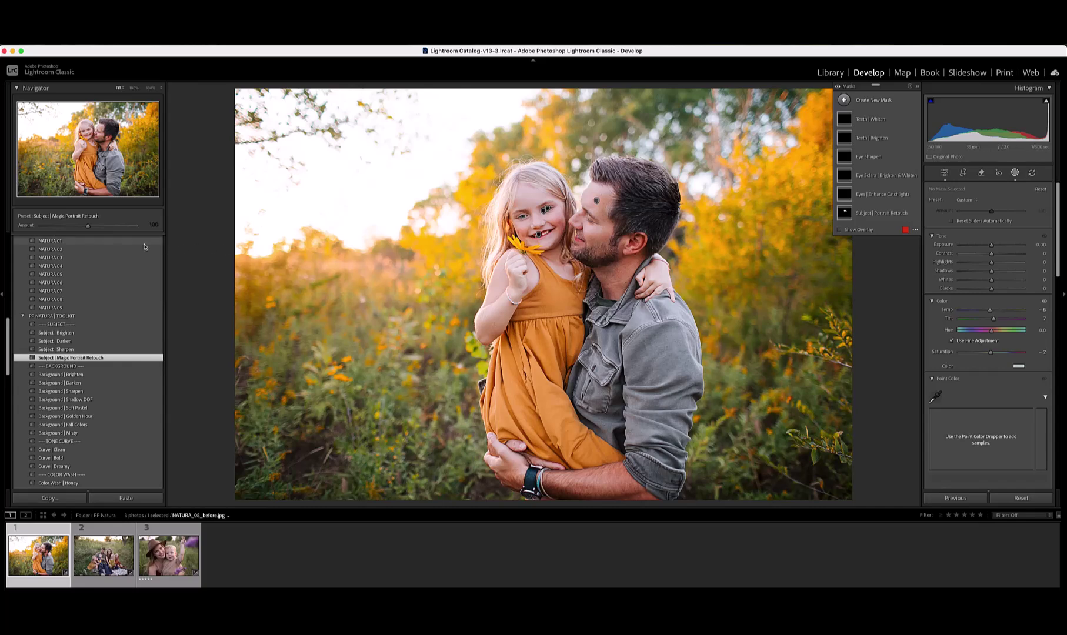
left_click_drag(88, 228, 84, 227)
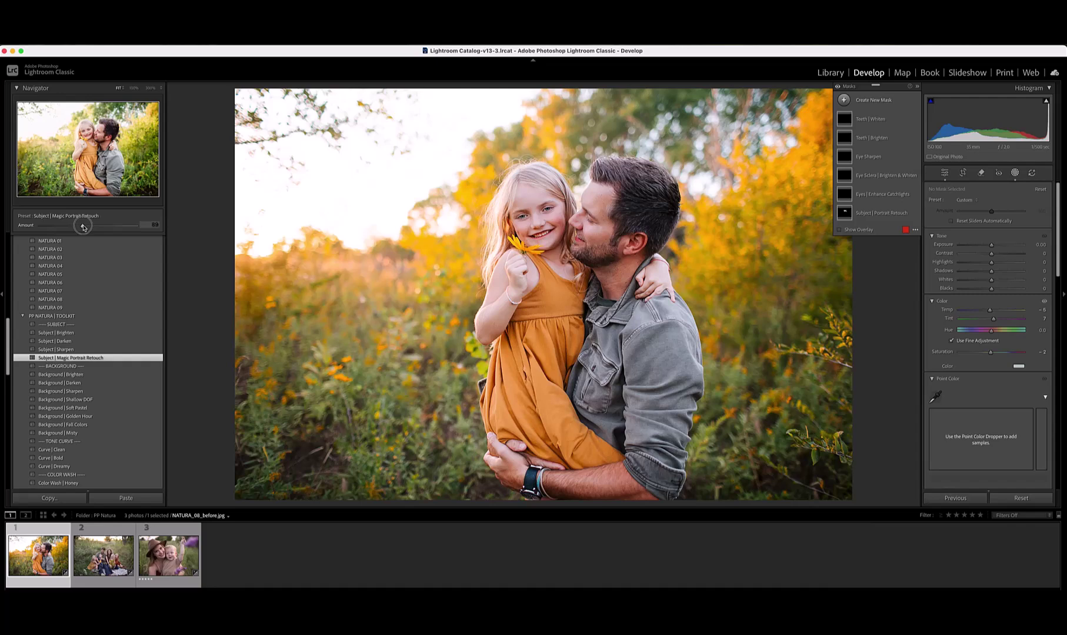
Add the Color Wash | Honey preset at 79 and view Before/After
scroll(131, 412, "down", 3)
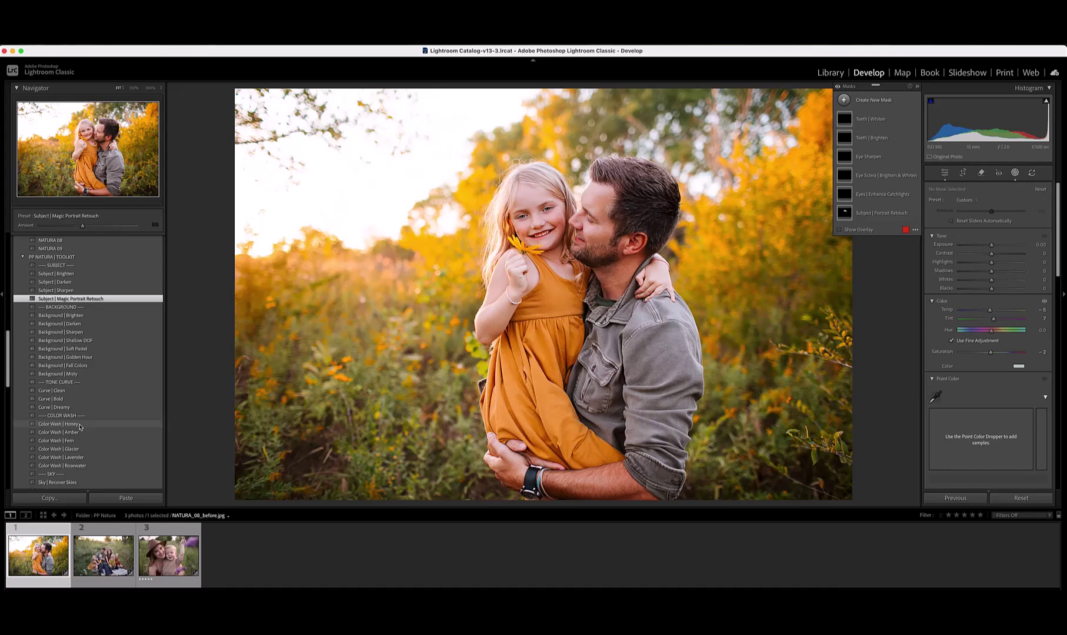
left_click(80, 425)
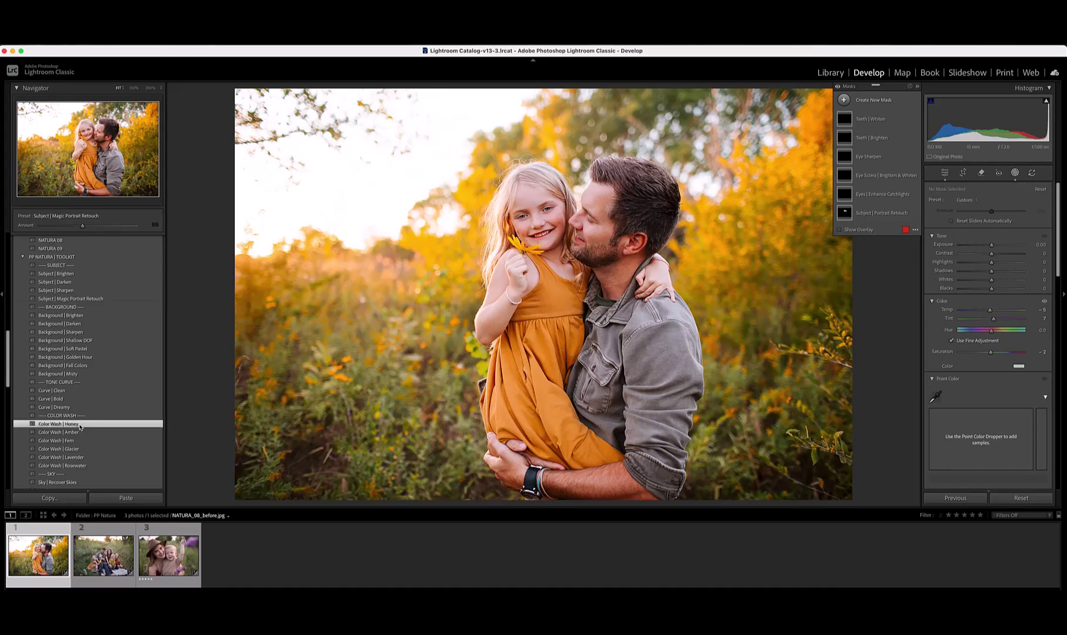
left_click_drag(88, 226, 79, 226)
key("y")
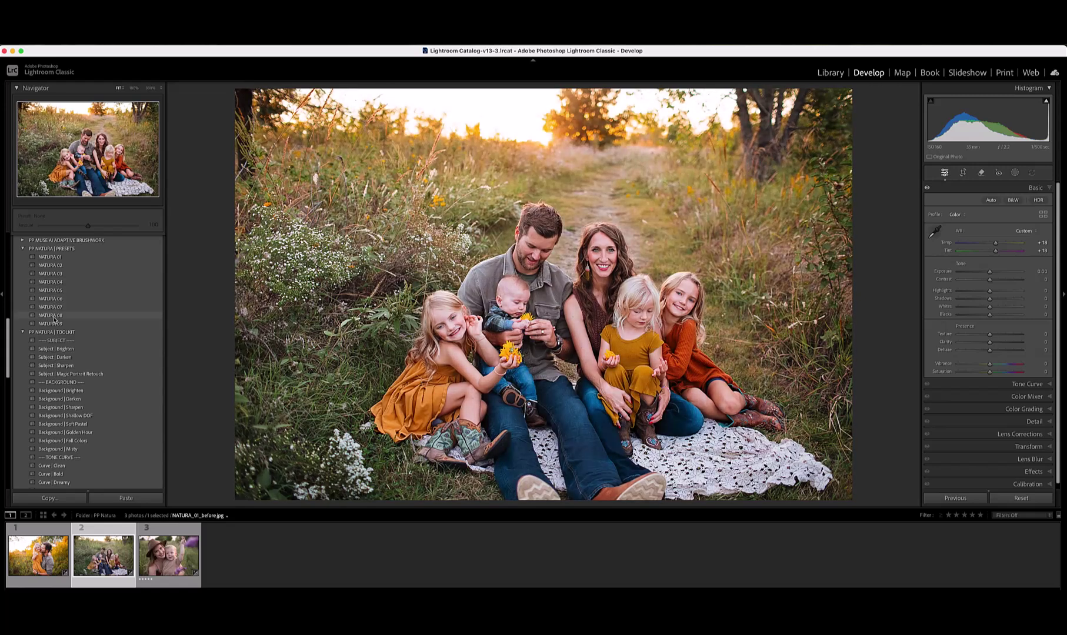
Apply NATURA 01 to the family photo plus Magic Portrait Retouch at about 65
left_click(58, 258)
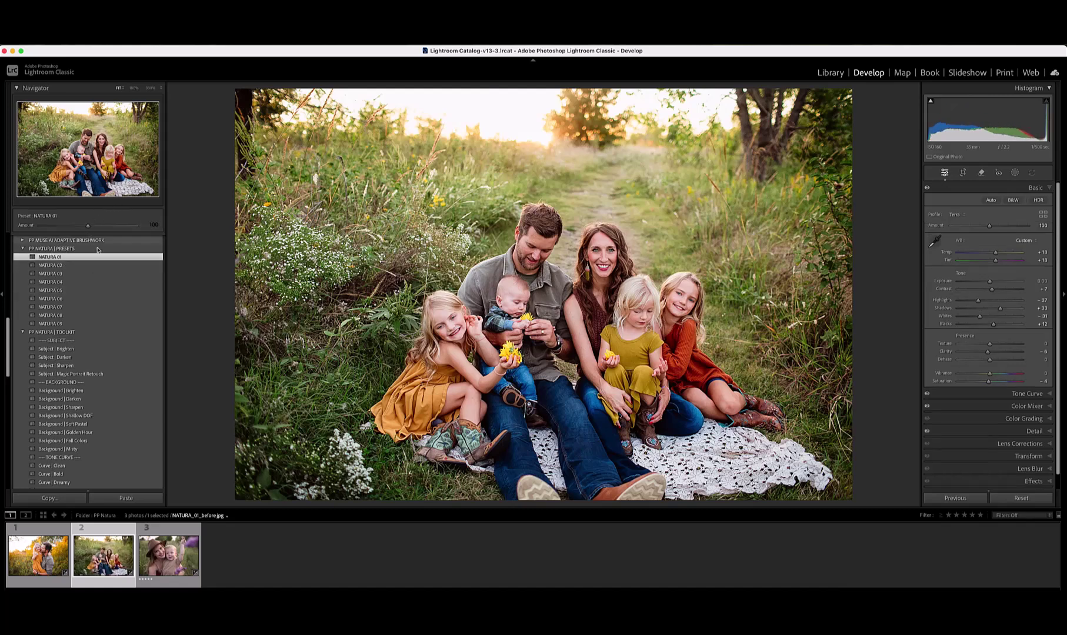
scroll(90, 334, "down", 2)
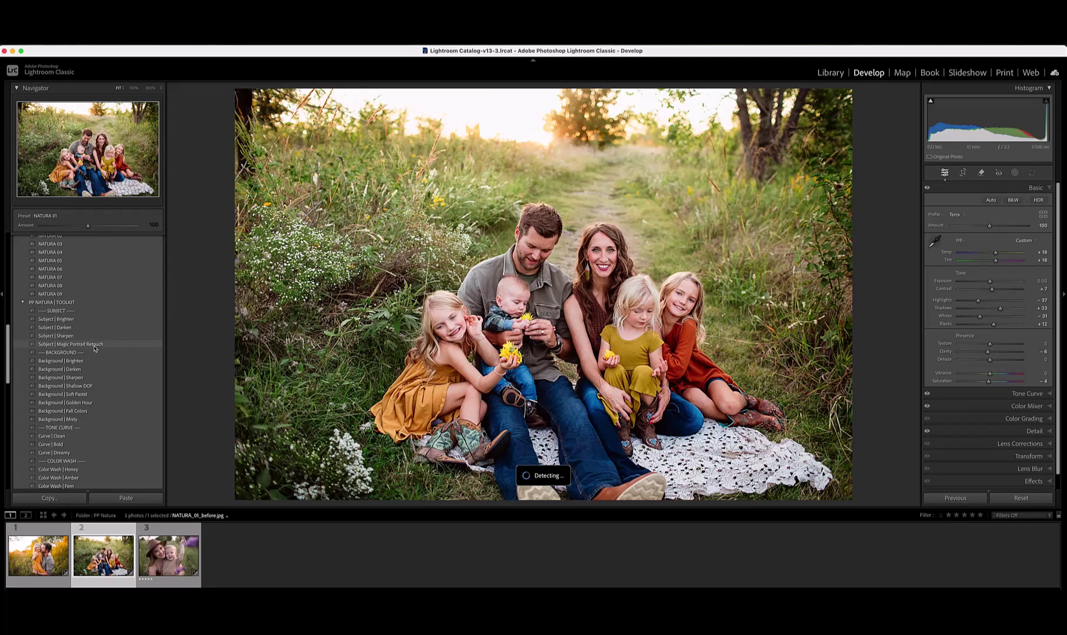
left_click(81, 346)
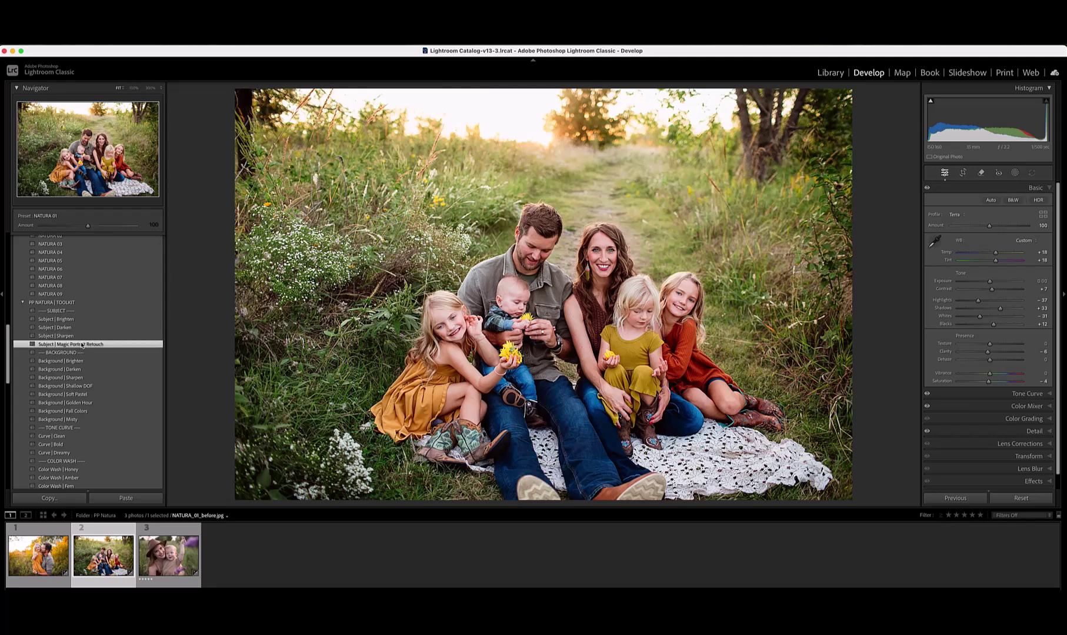
left_click_drag(88, 227, 71, 228)
left_click(1015, 172)
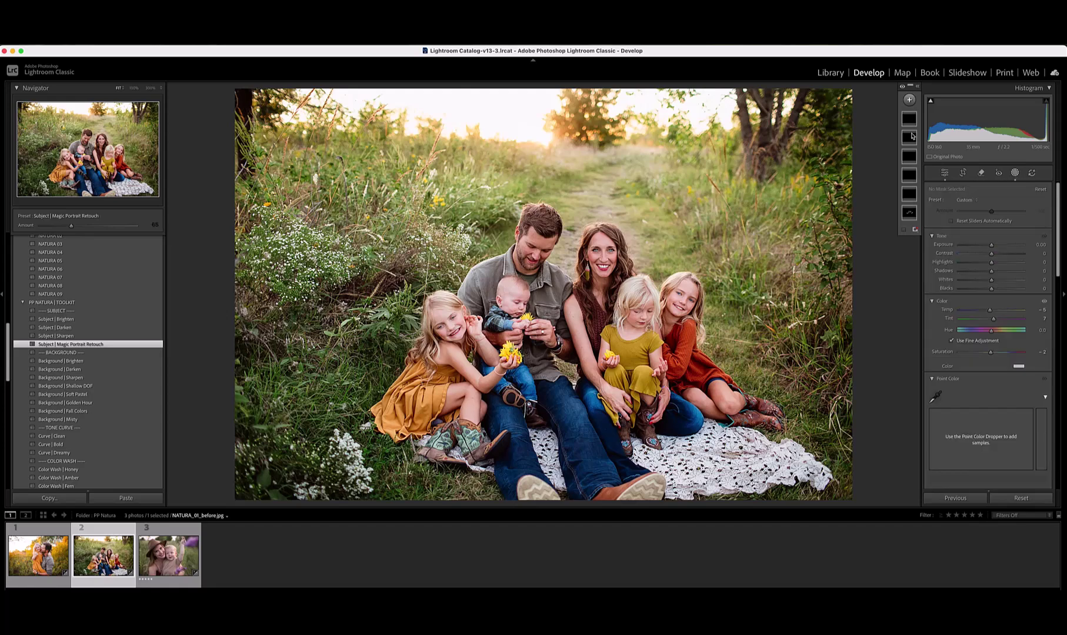
Expand and collapse the retouch mask list, then compare Before/After
left_click(917, 86)
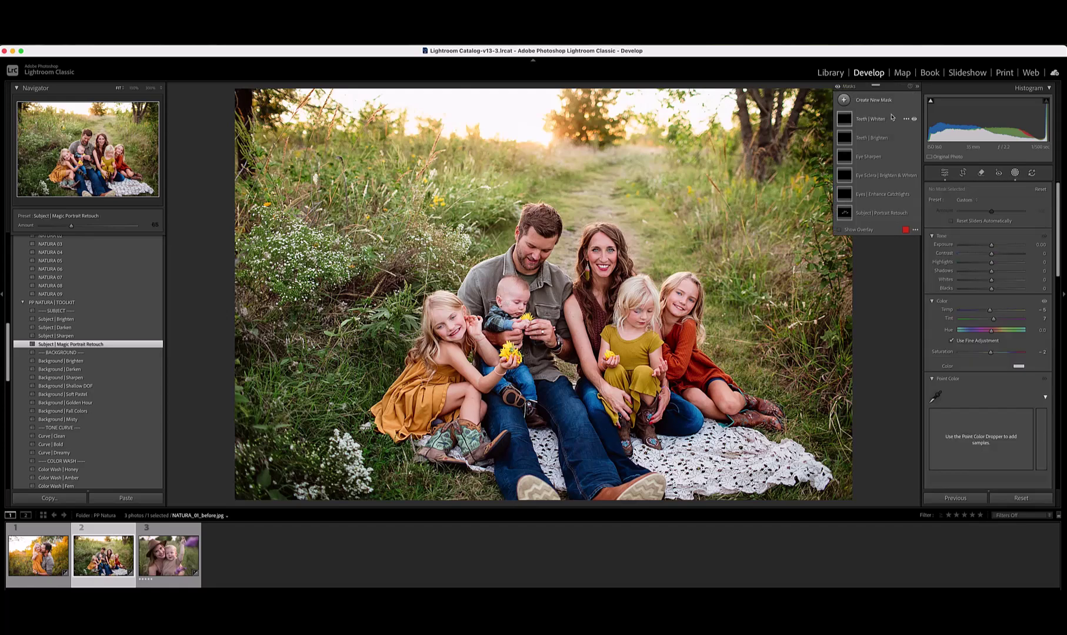
left_click(917, 87)
key("y")
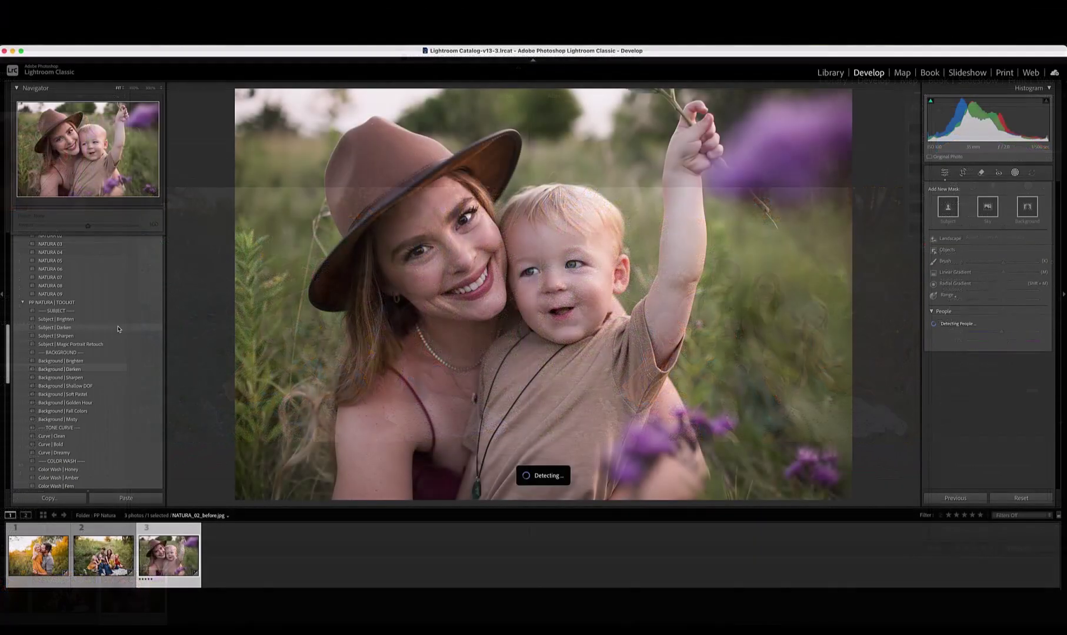
Apply NATURA 02 to the mother-and-son photo and a toned-down Magic Portrait Retouch
scroll(79, 323, "up", 4)
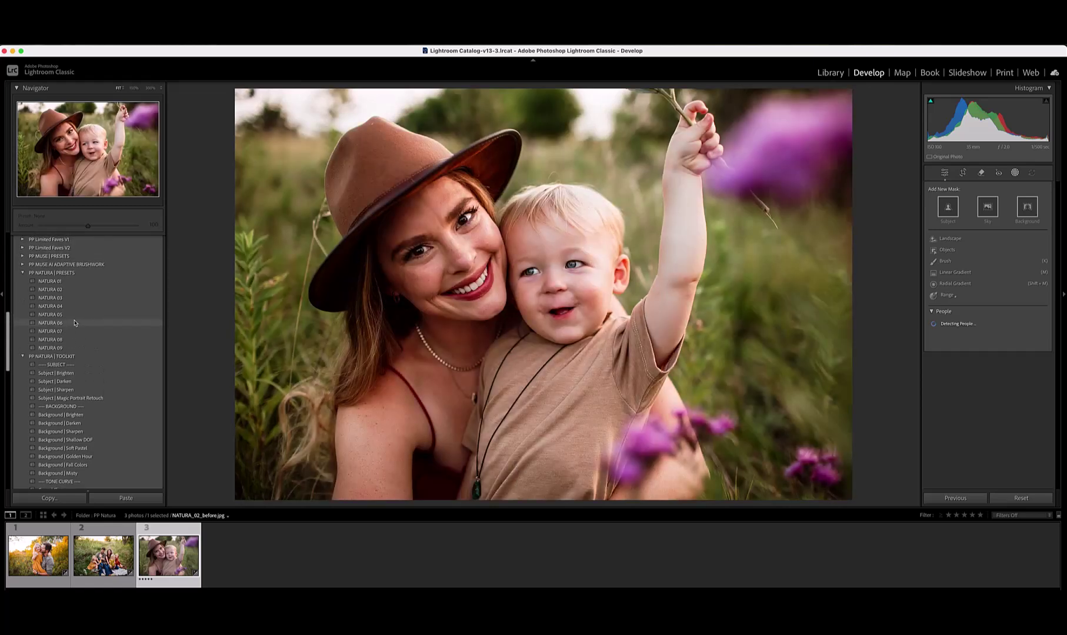
left_click(66, 291)
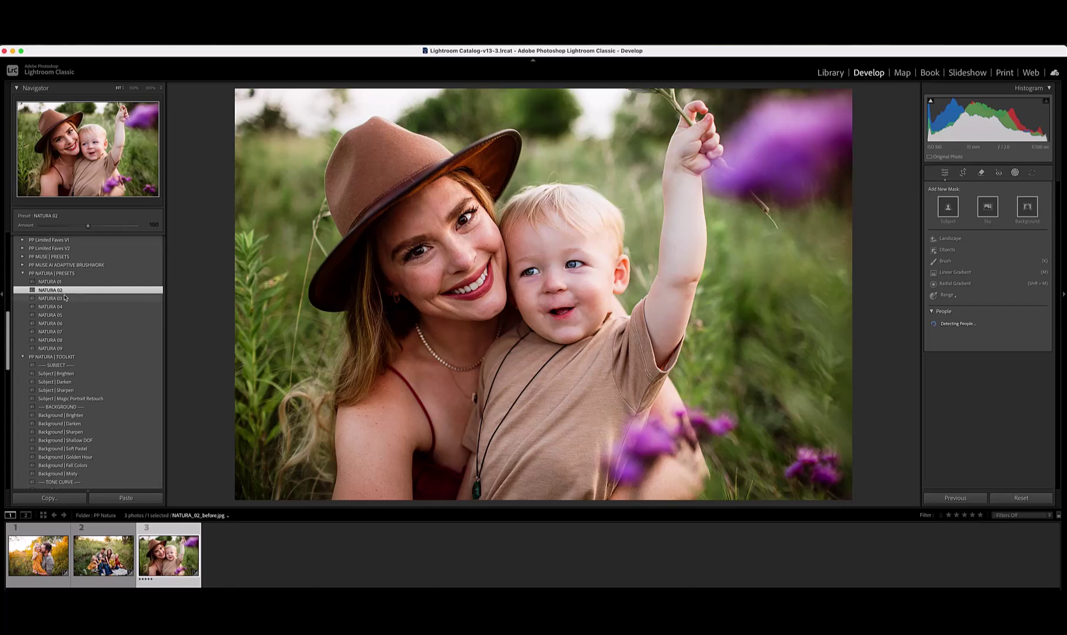
scroll(65, 300, "down", 3)
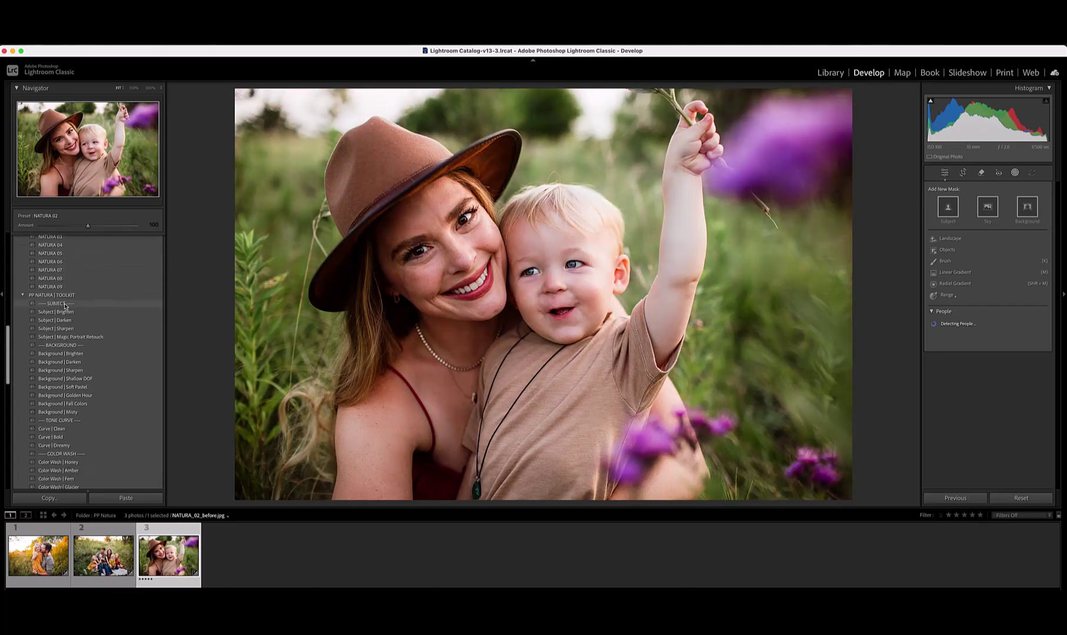
left_click(75, 338)
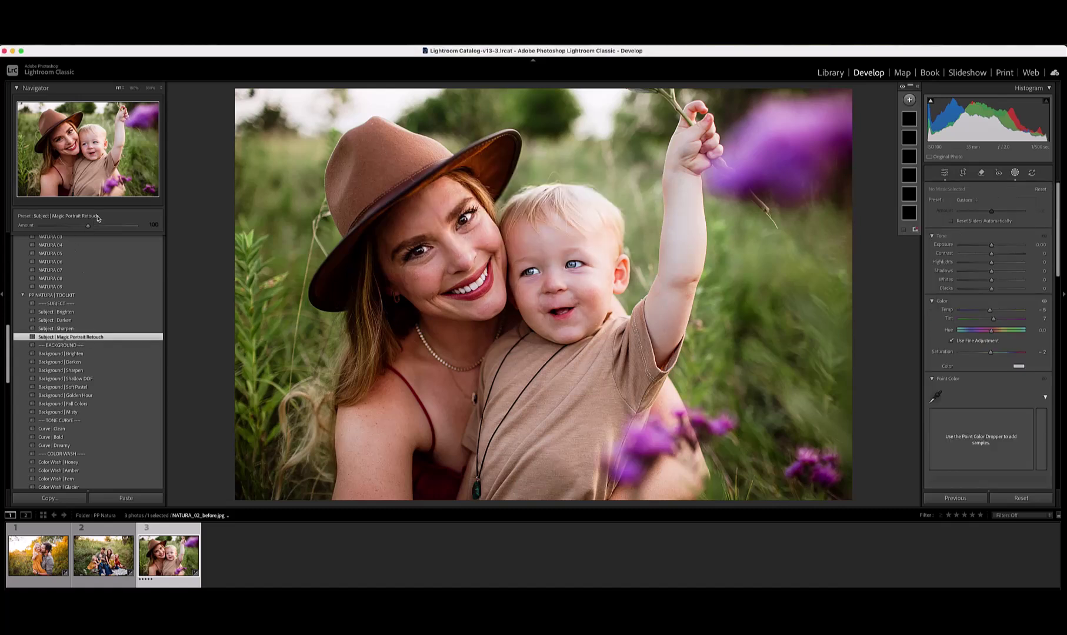
left_click_drag(88, 226, 74, 229)
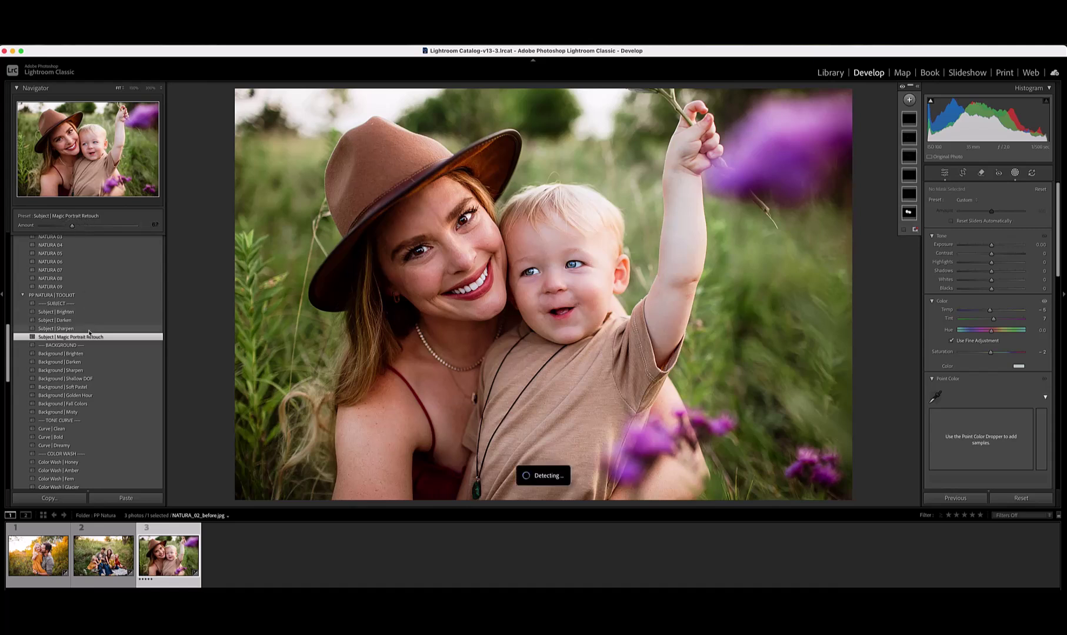
Add Color Wash | Honey at about 80 and compare Before/After
scroll(89, 332, "down", 5)
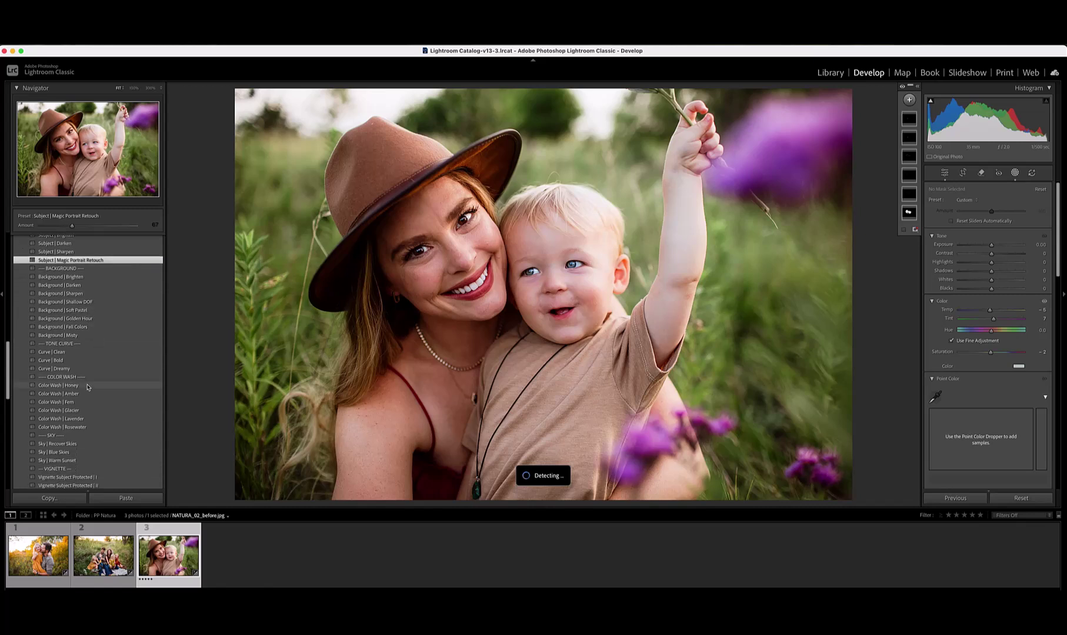
left_click(75, 385)
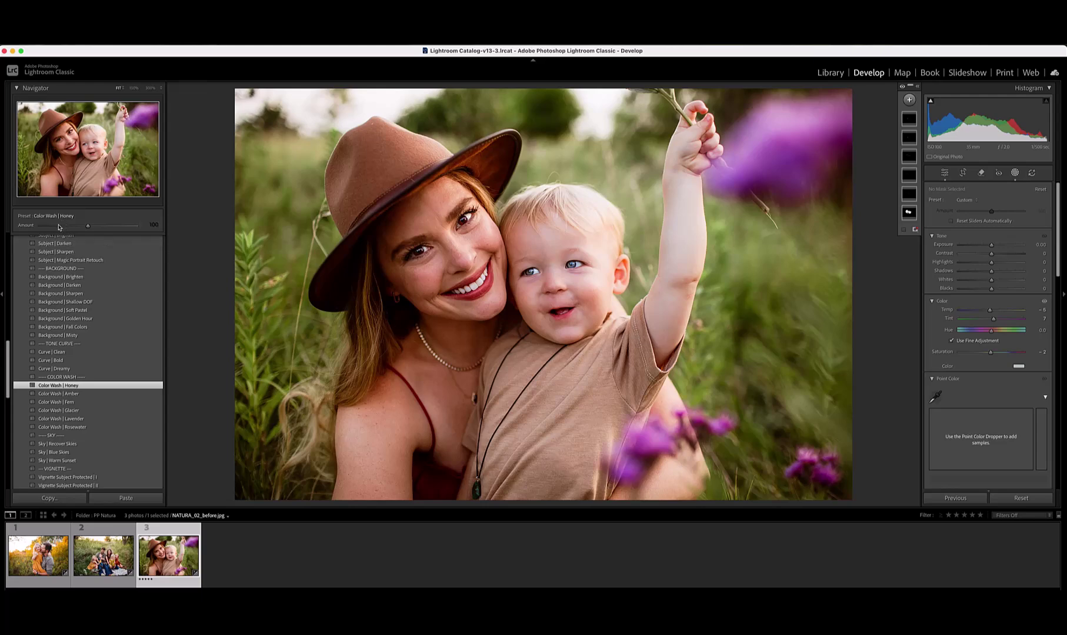
left_click_drag(87, 226, 85, 229)
key("y")
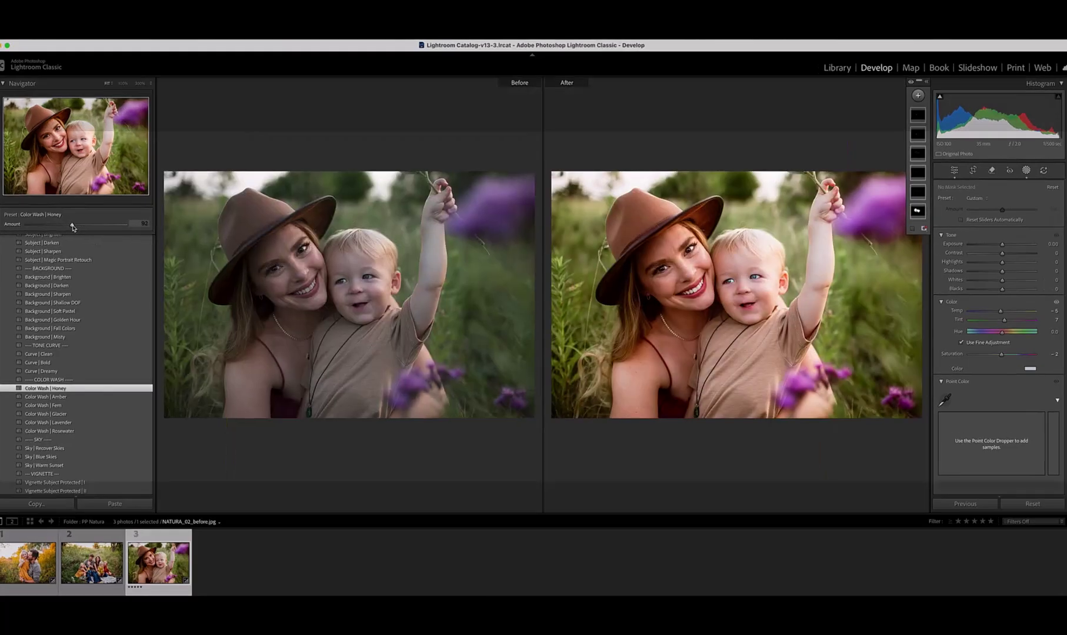